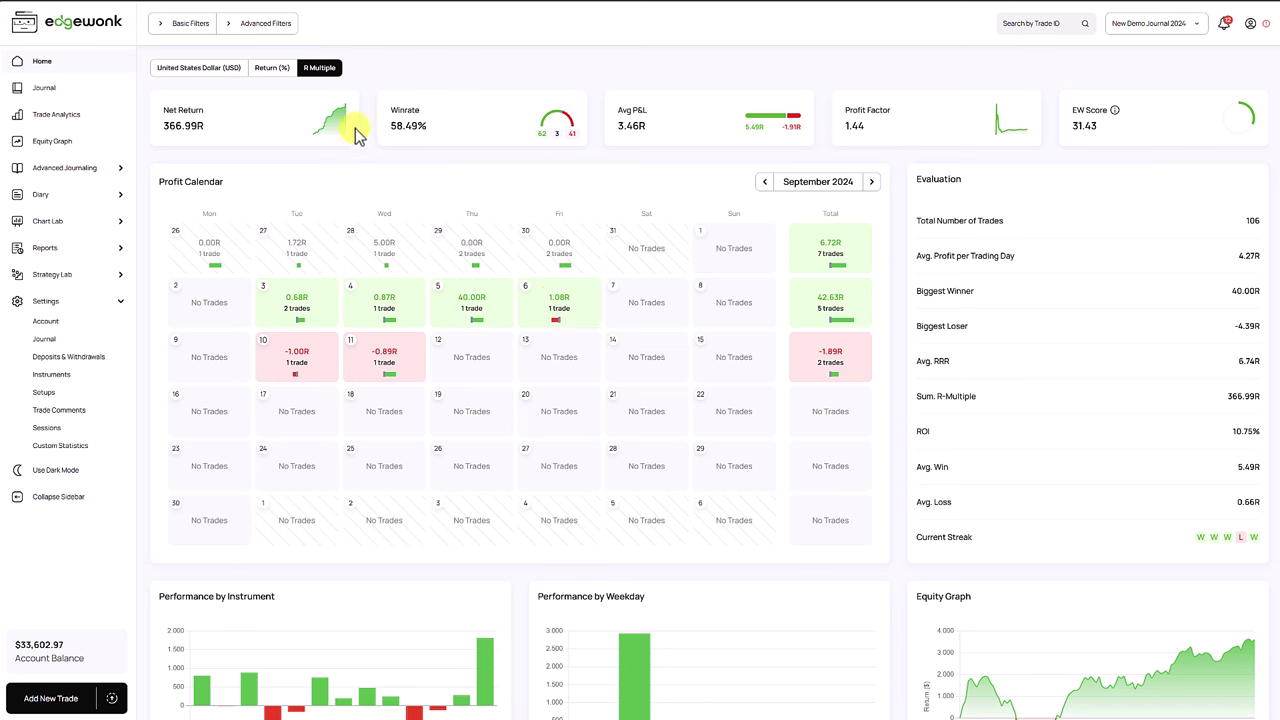
# - Switch the dashboard figures from Return (%) to US dollars, showing the $3,602.97 net return
pyautogui.click(271, 74)
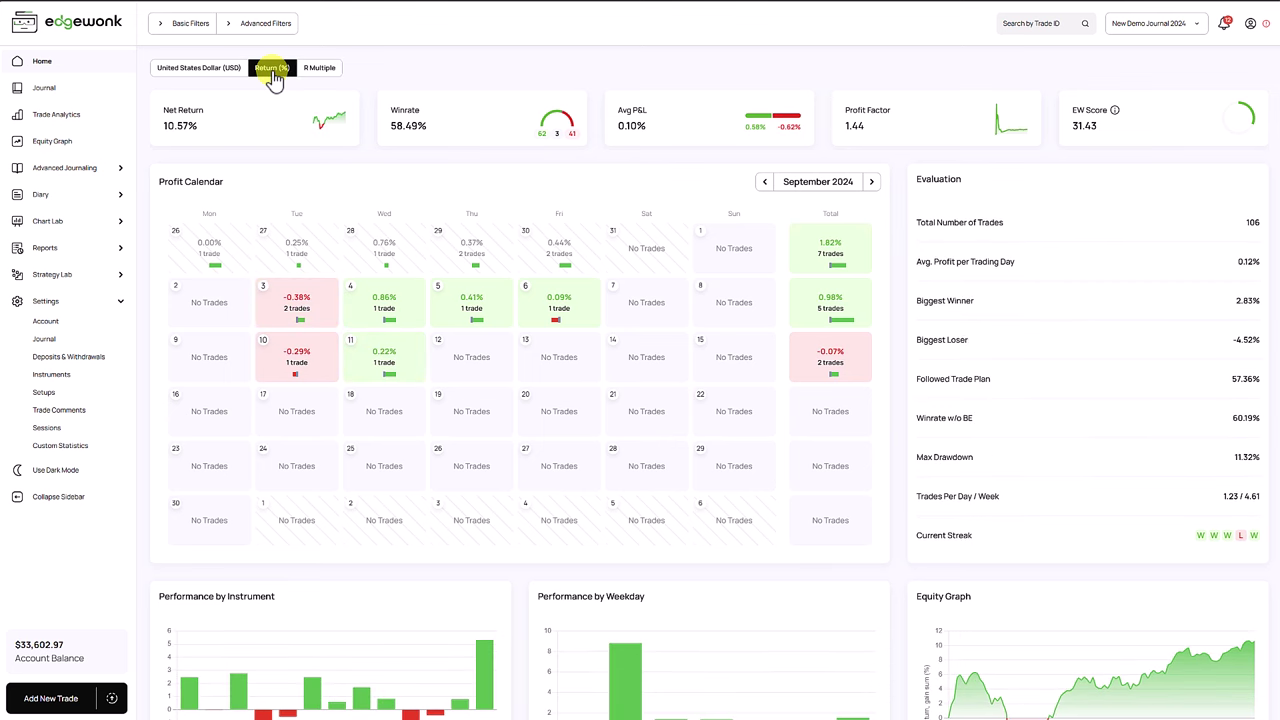
pyautogui.click(231, 74)
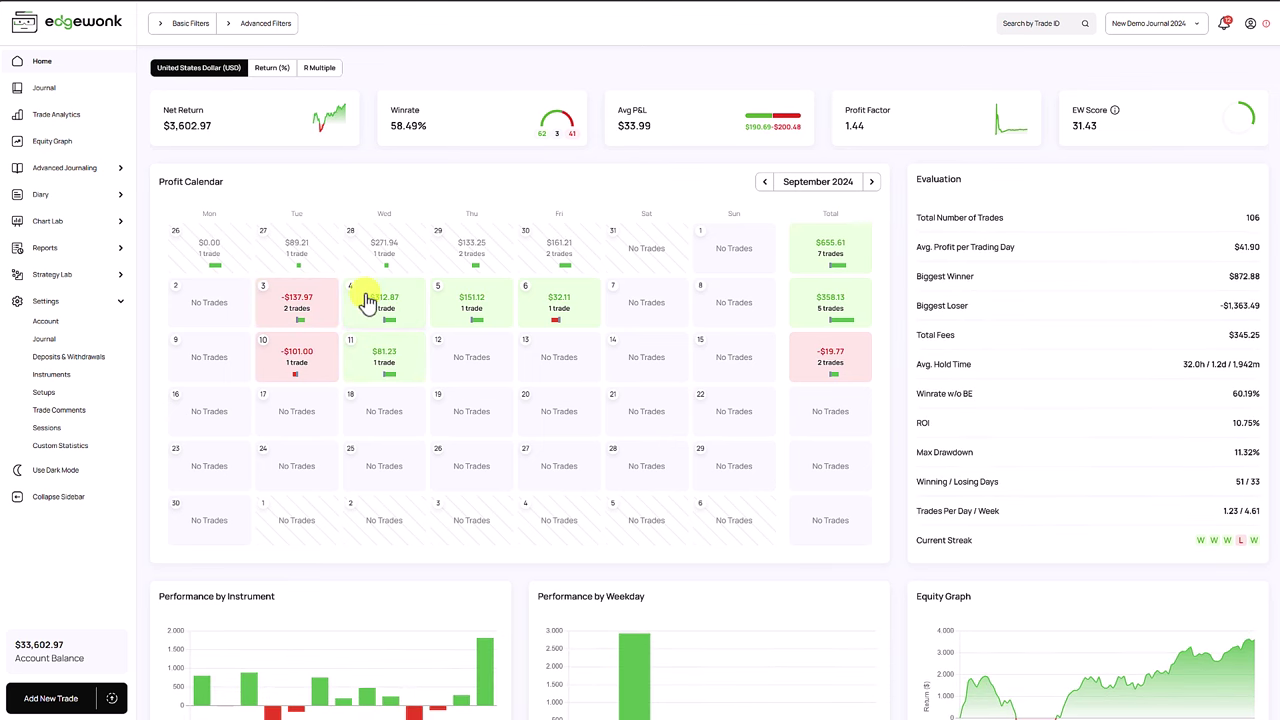
# - Switch off 'Show week totals in calendar' in Account settings and go back to Home
pyautogui.click(50, 326)
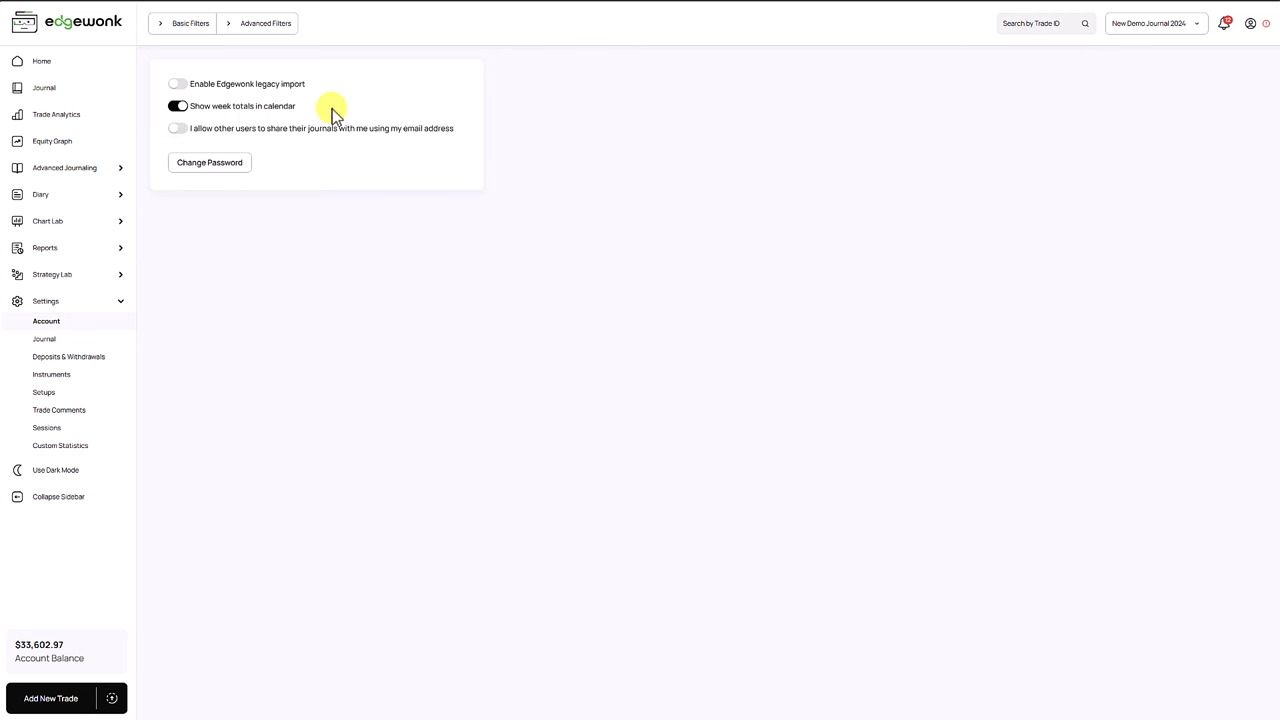
pyautogui.click(180, 107)
pyautogui.click(76, 62)
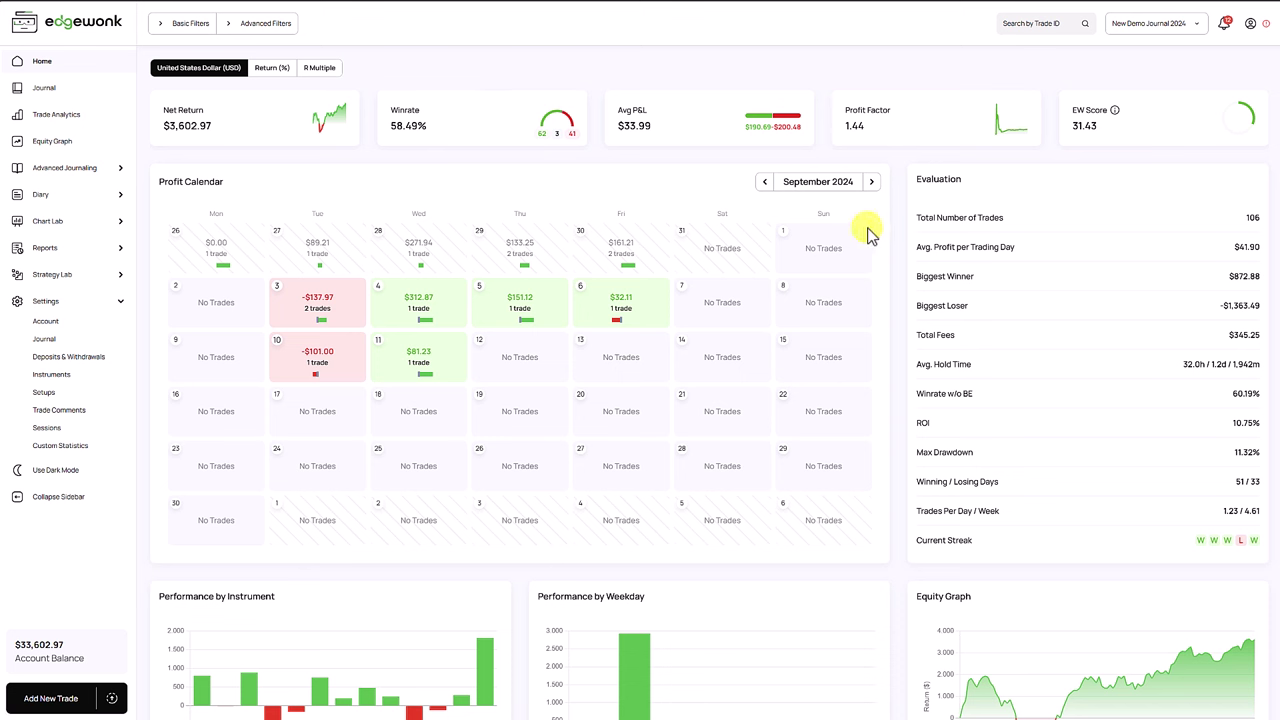
# - Enable 'I allow other users to share their journals with me' in Account settings
pyautogui.click(64, 324)
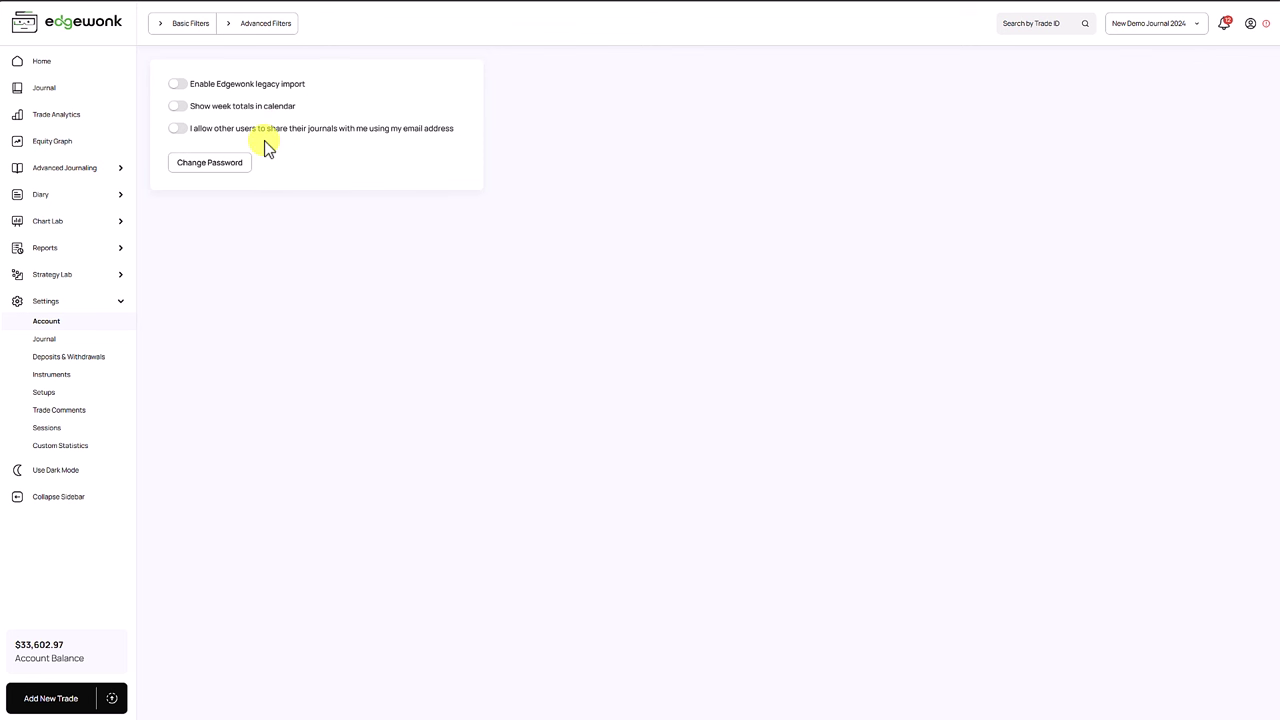
pyautogui.click(180, 131)
pyautogui.moveTo(311, 133)
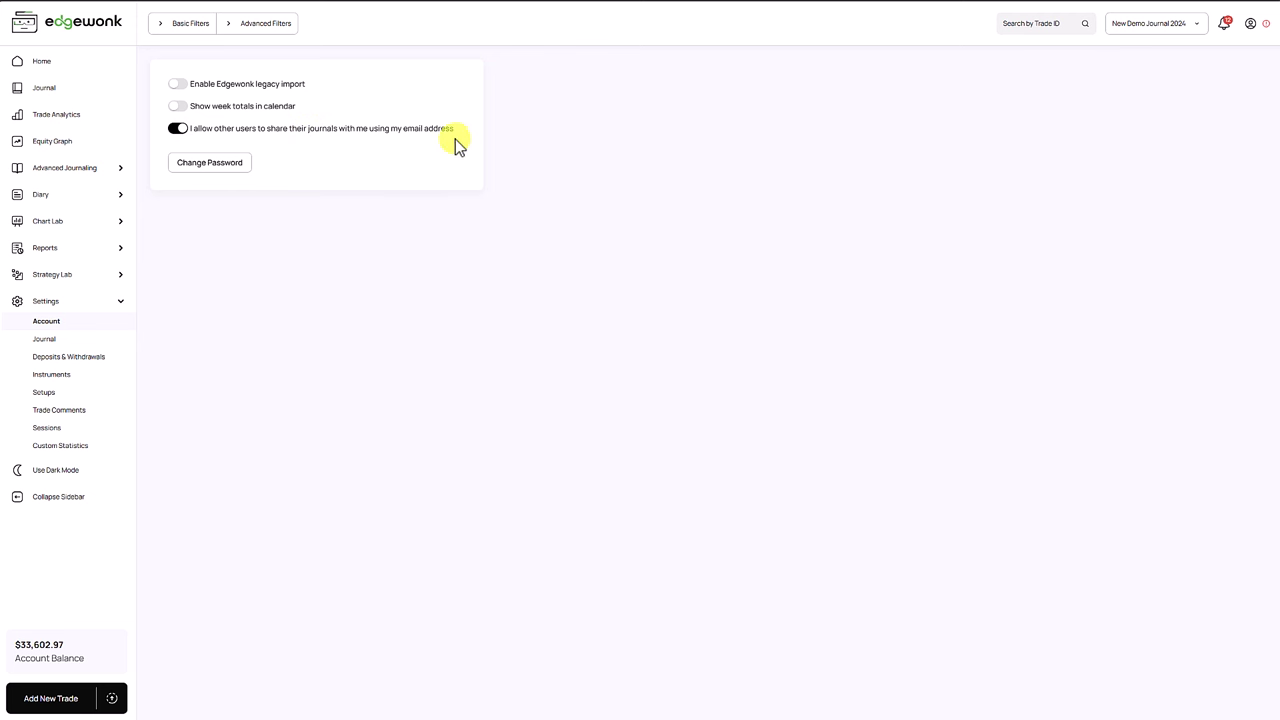
pyautogui.click(1138, 30)
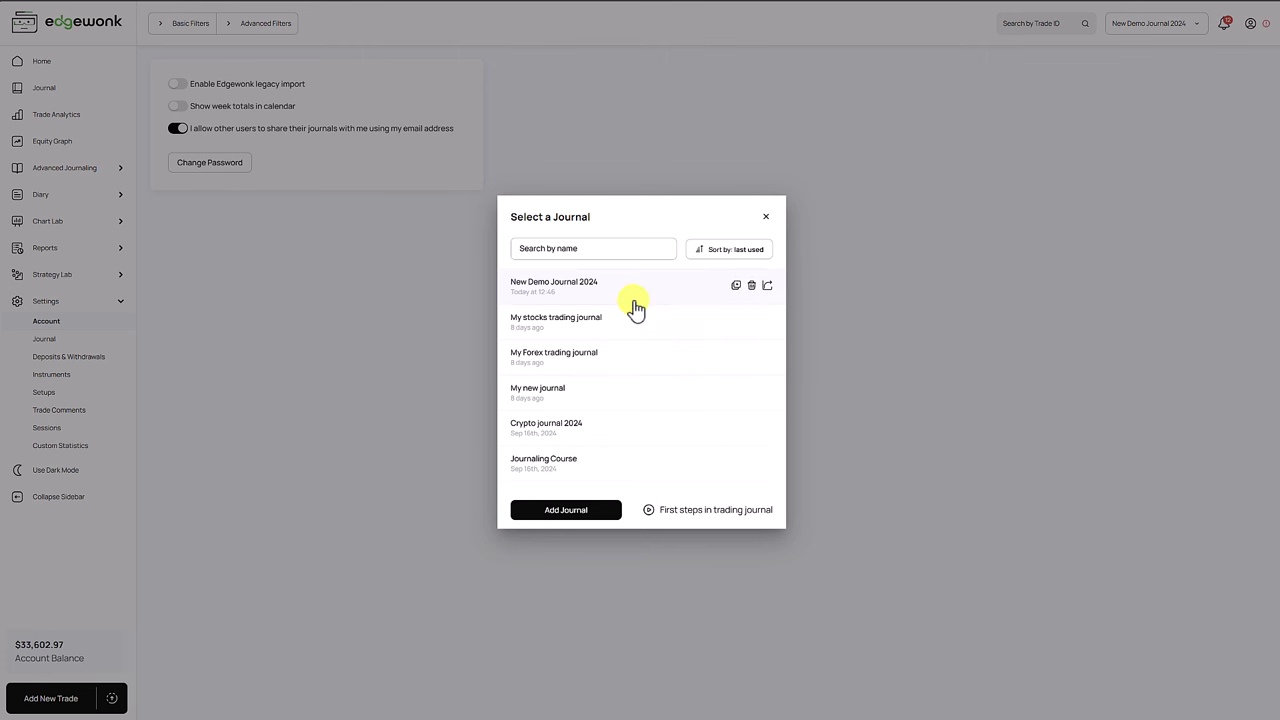
pyautogui.click(768, 289)
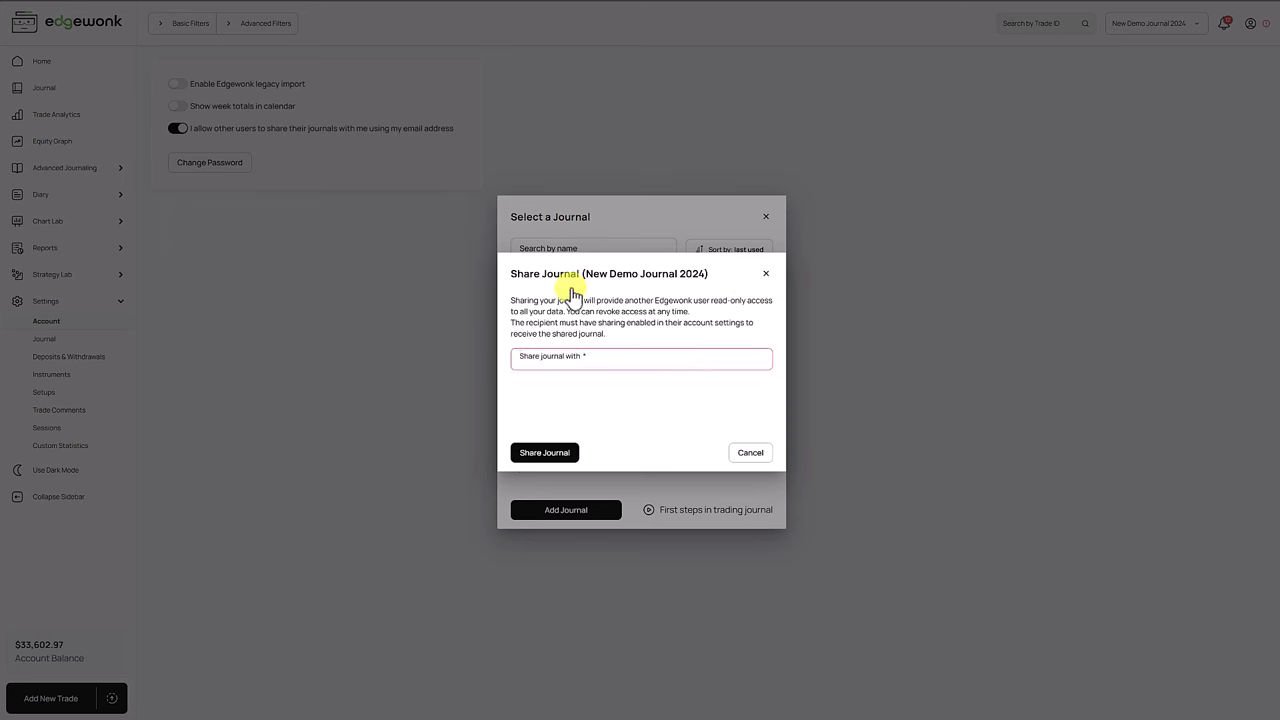
pyautogui.click(114, 312)
# - Collapse Settings, toggle dark mode on and off ending in light mode, and expand Strategy Lab
pyautogui.click(114, 312)
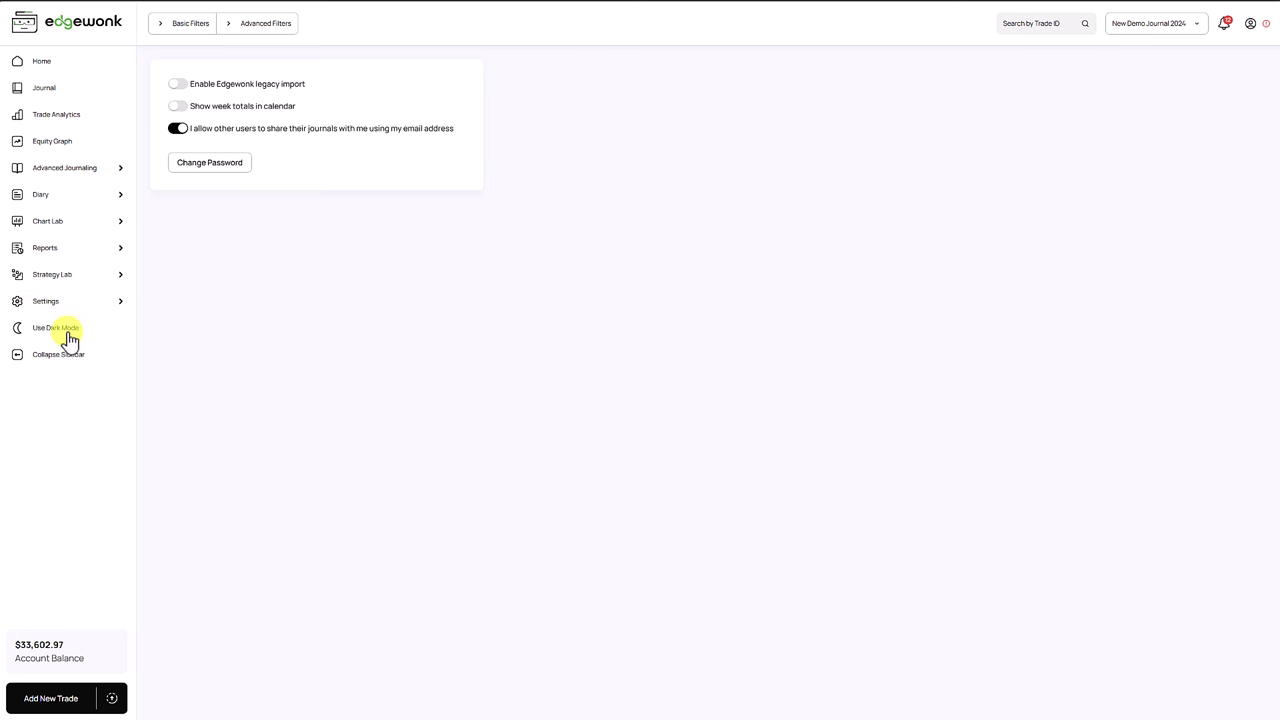
pyautogui.click(70, 332)
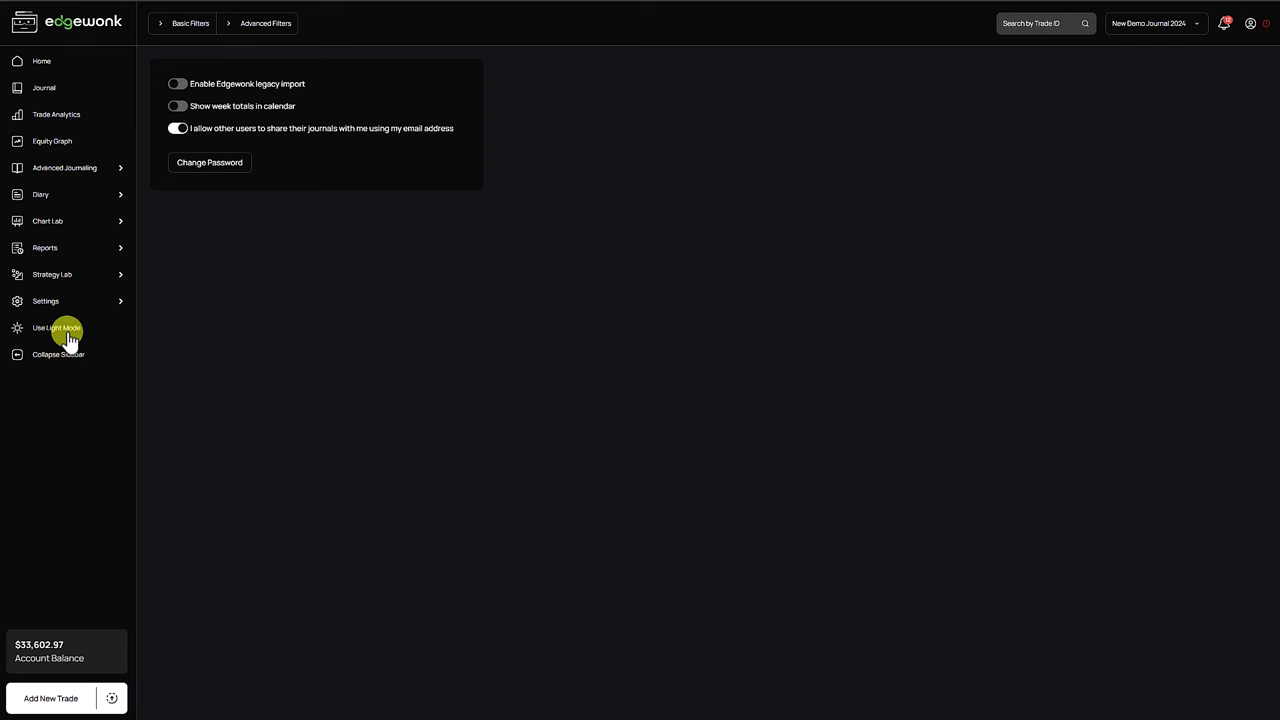
pyautogui.click(68, 336)
pyautogui.click(68, 336)
pyautogui.click(68, 336)
pyautogui.click(74, 276)
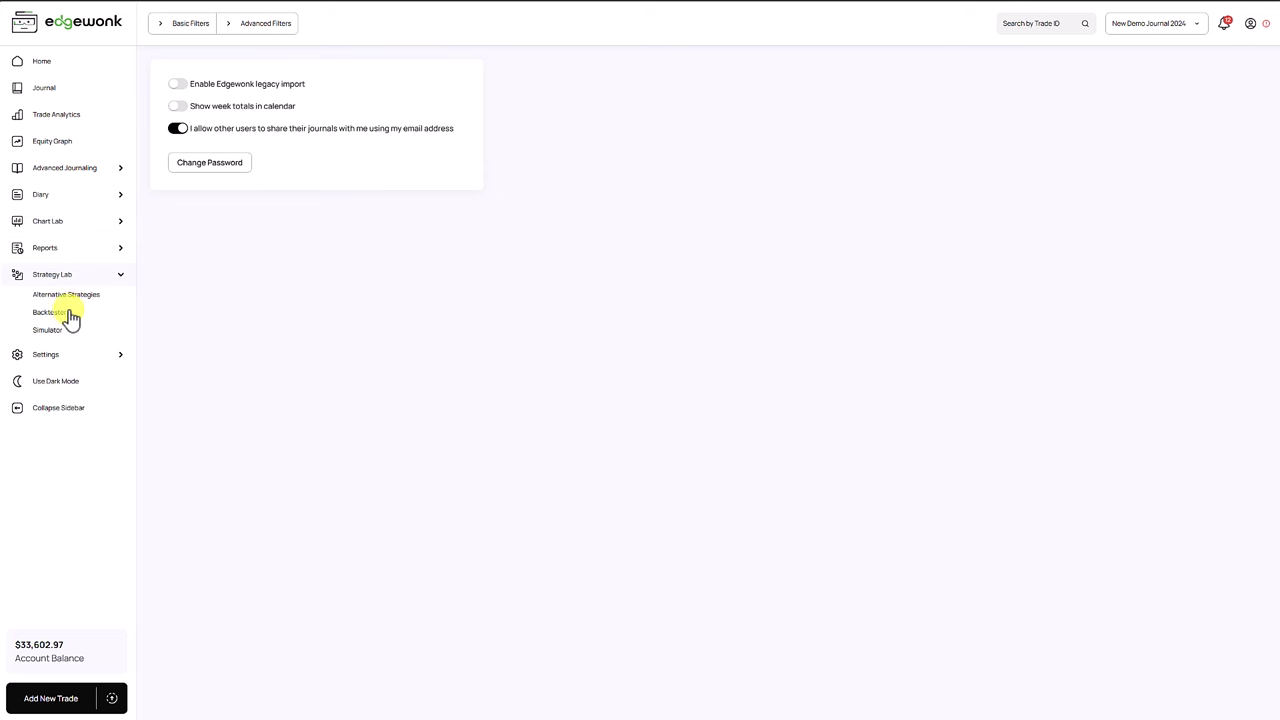
# - Run the Simulator without my trades' KPIs from a 50000 start balance, then view notifications
pyautogui.click(58, 332)
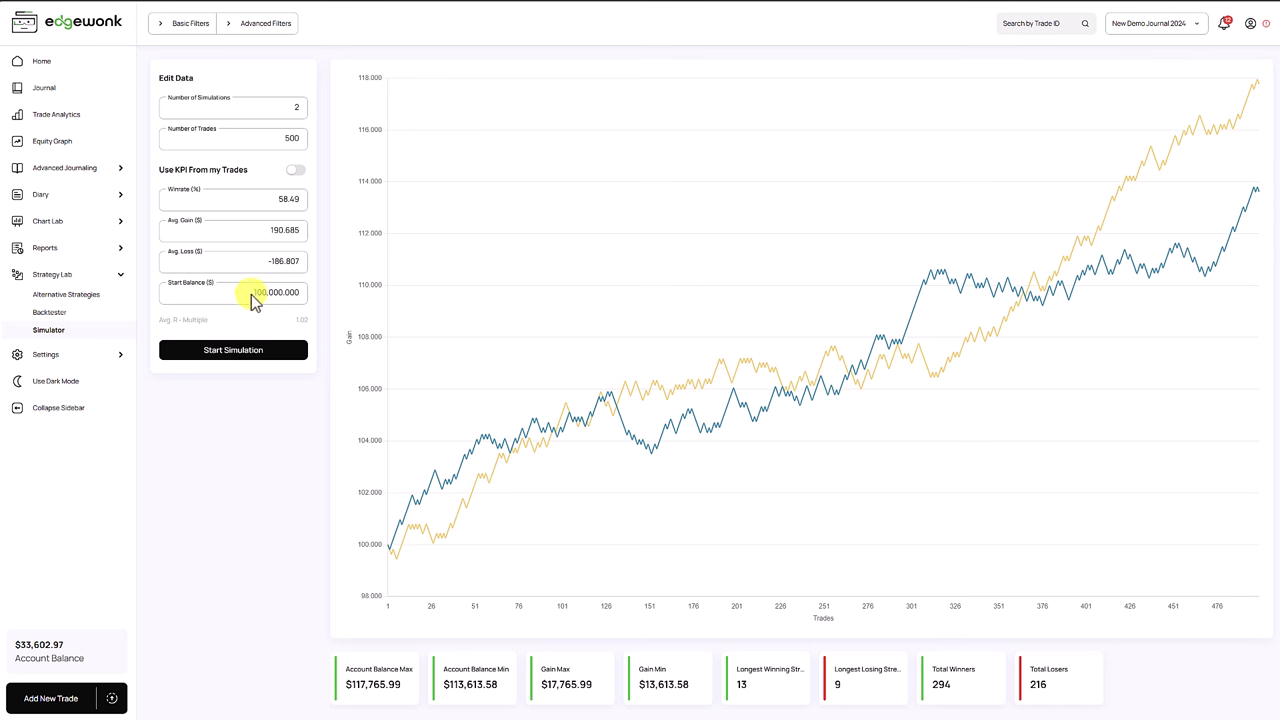
pyautogui.click(296, 172)
pyautogui.click(275, 293)
pyautogui.write('50000')
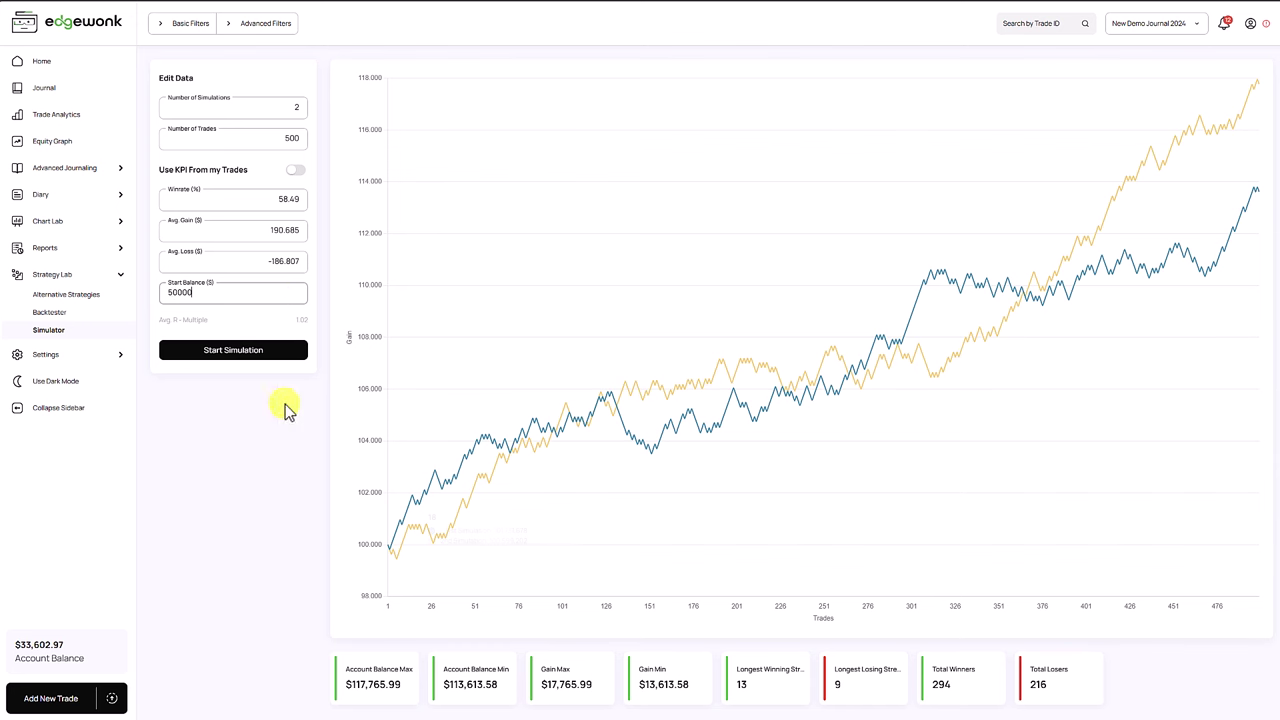
pyautogui.click(286, 352)
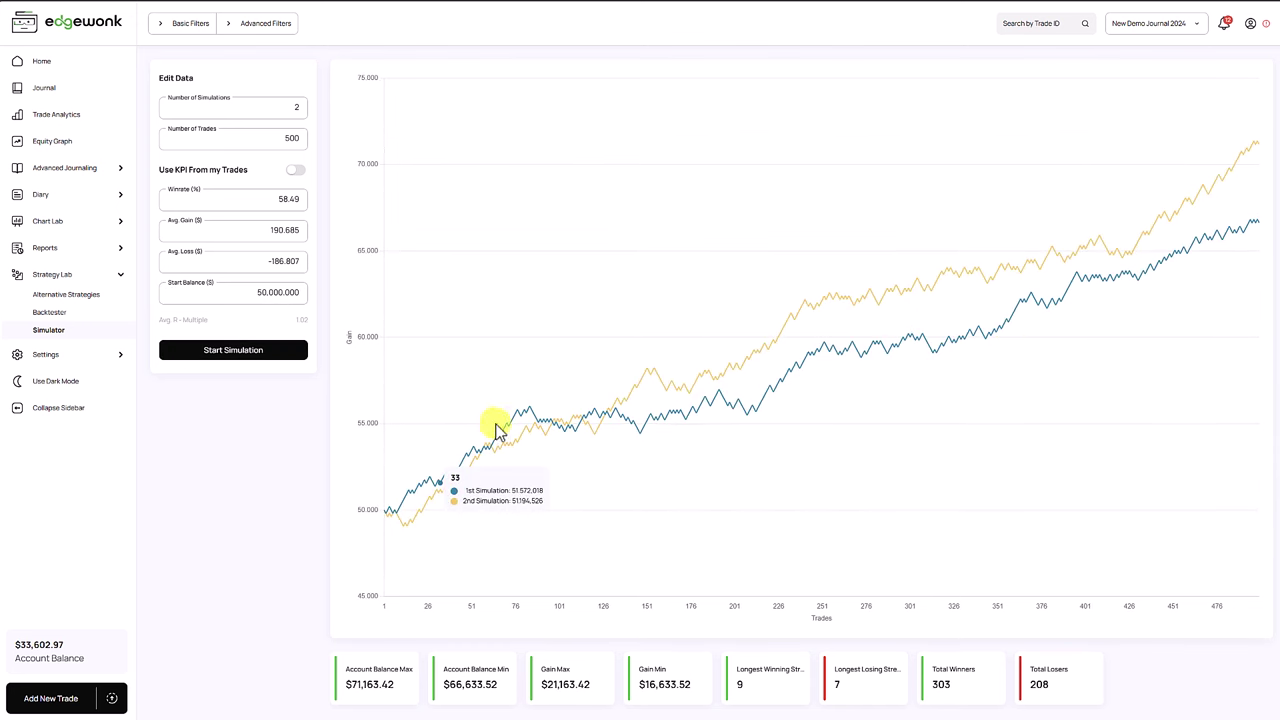
pyautogui.click(1227, 28)
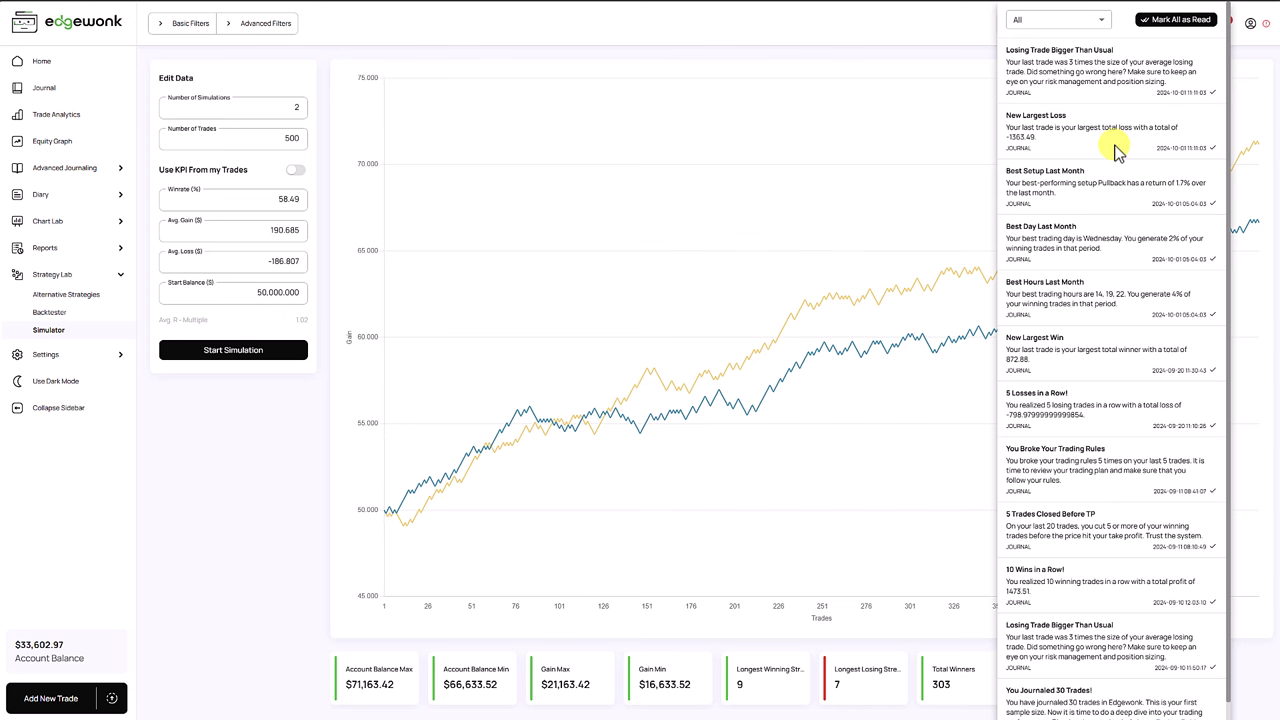
# - Open the Journal's trade list, showing 110 trades across three pages
pyautogui.click(60, 88)
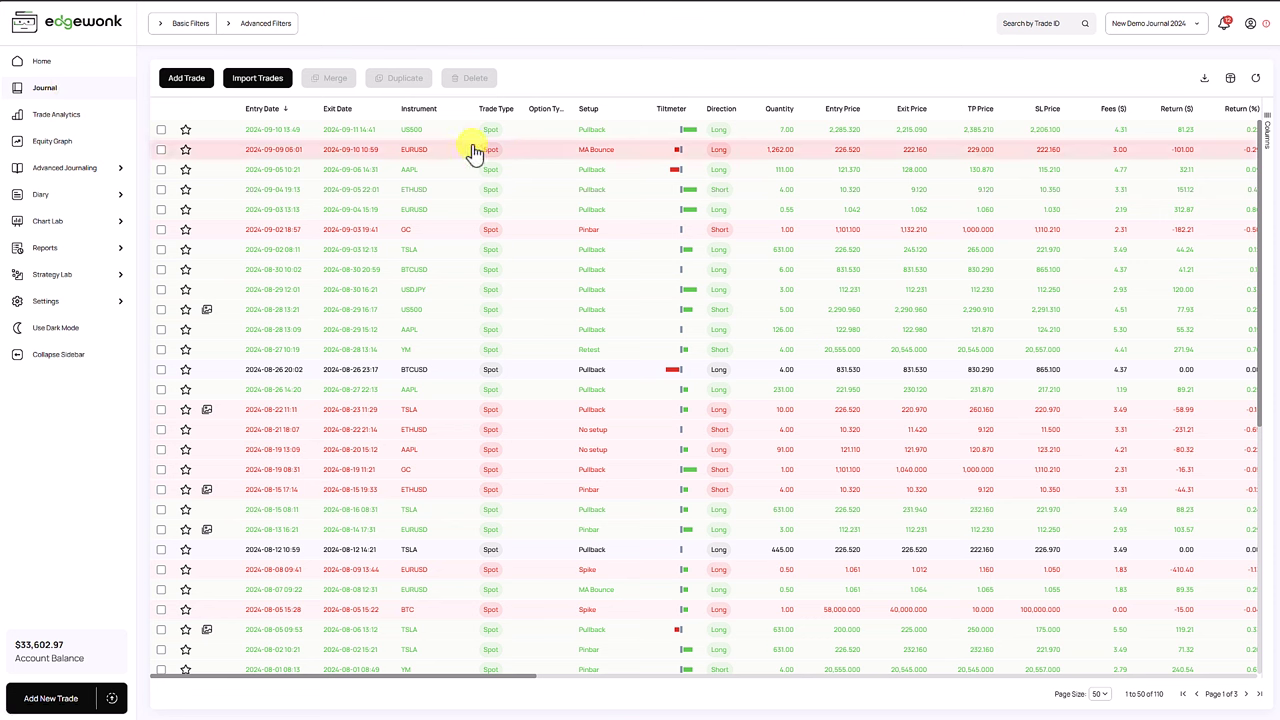
# - Change the AAPL trade's type to Option, then revert it to Spot
pyautogui.click(231, 176)
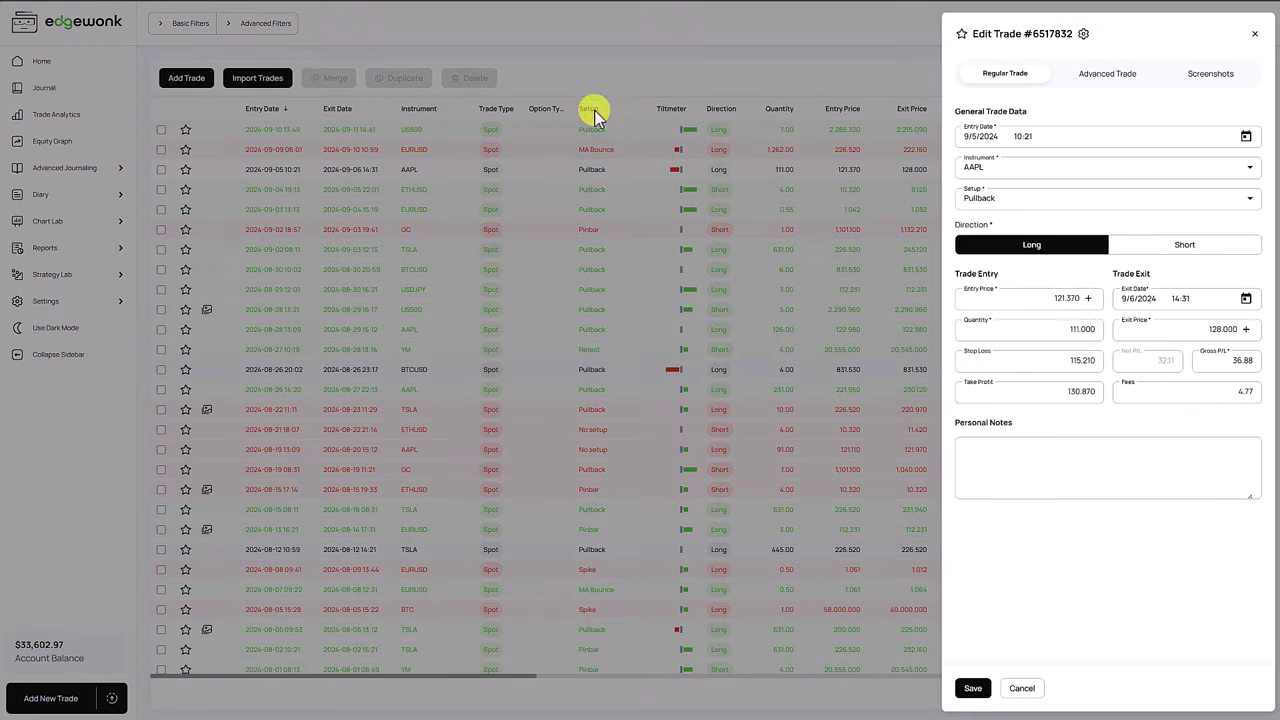
pyautogui.click(1086, 38)
pyautogui.click(1106, 62)
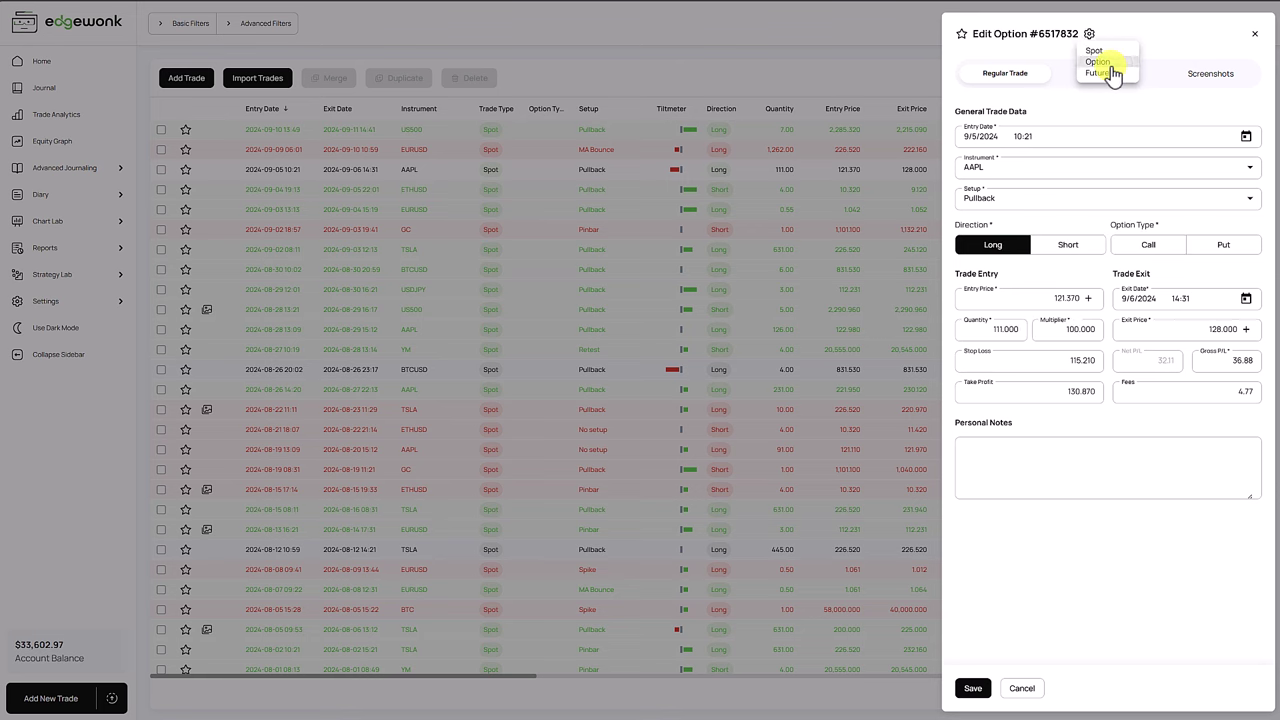
pyautogui.click(1088, 34)
pyautogui.click(1100, 52)
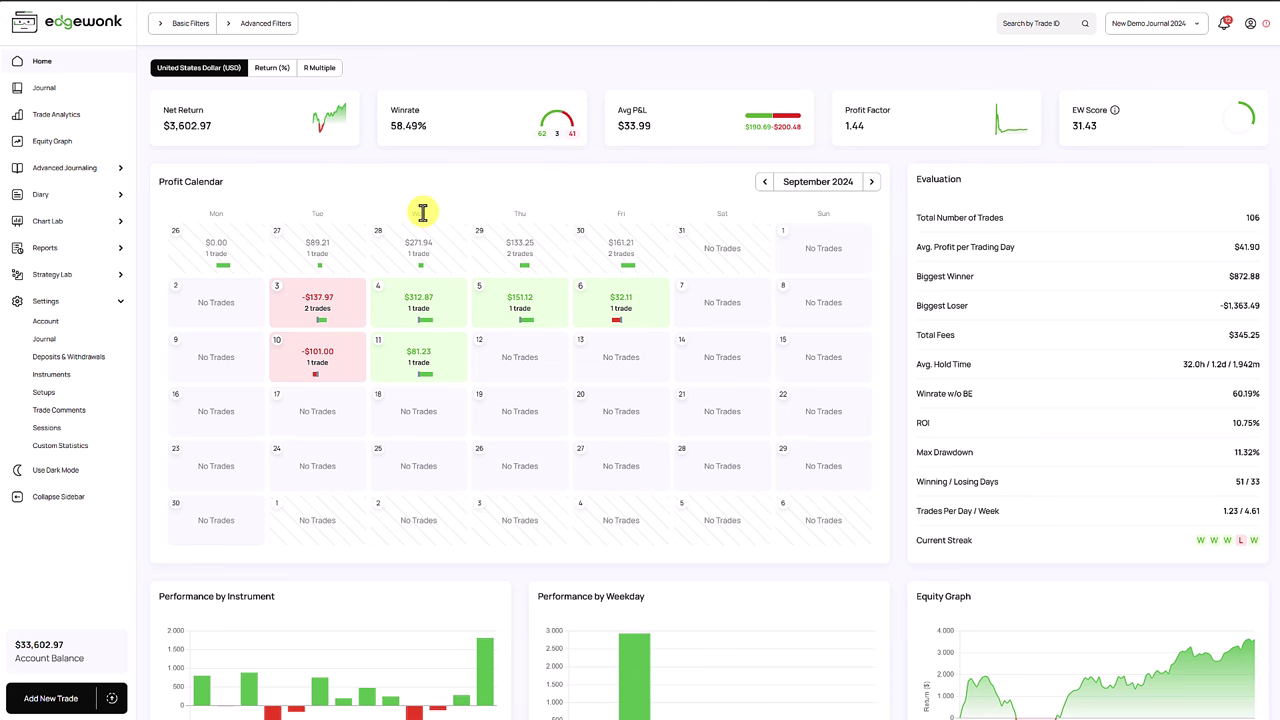
pyautogui.click(1137, 25)
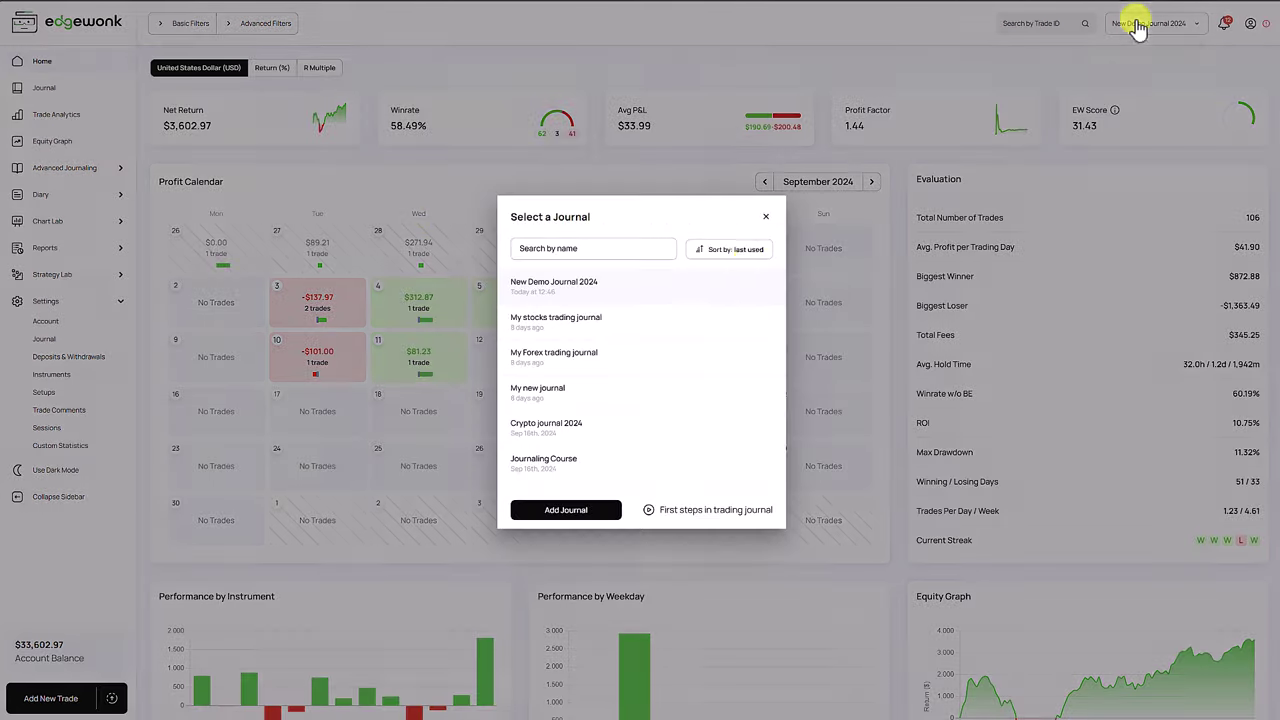
pyautogui.click(606, 156)
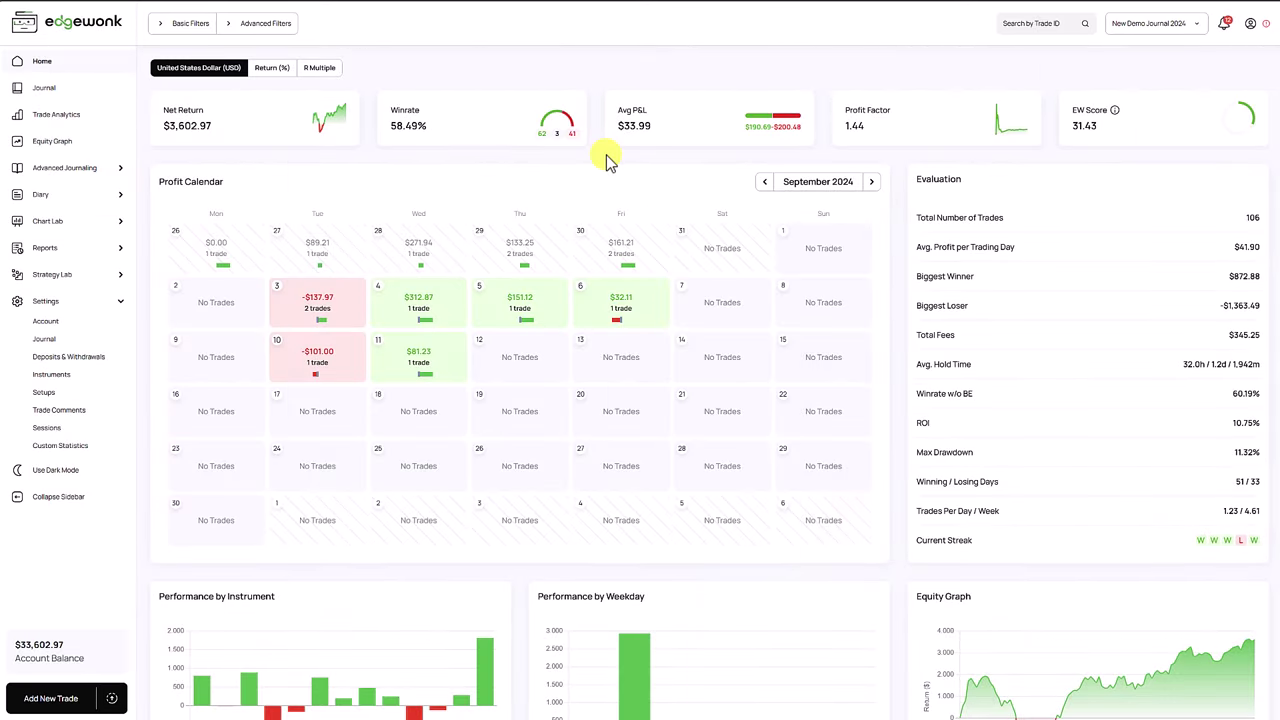